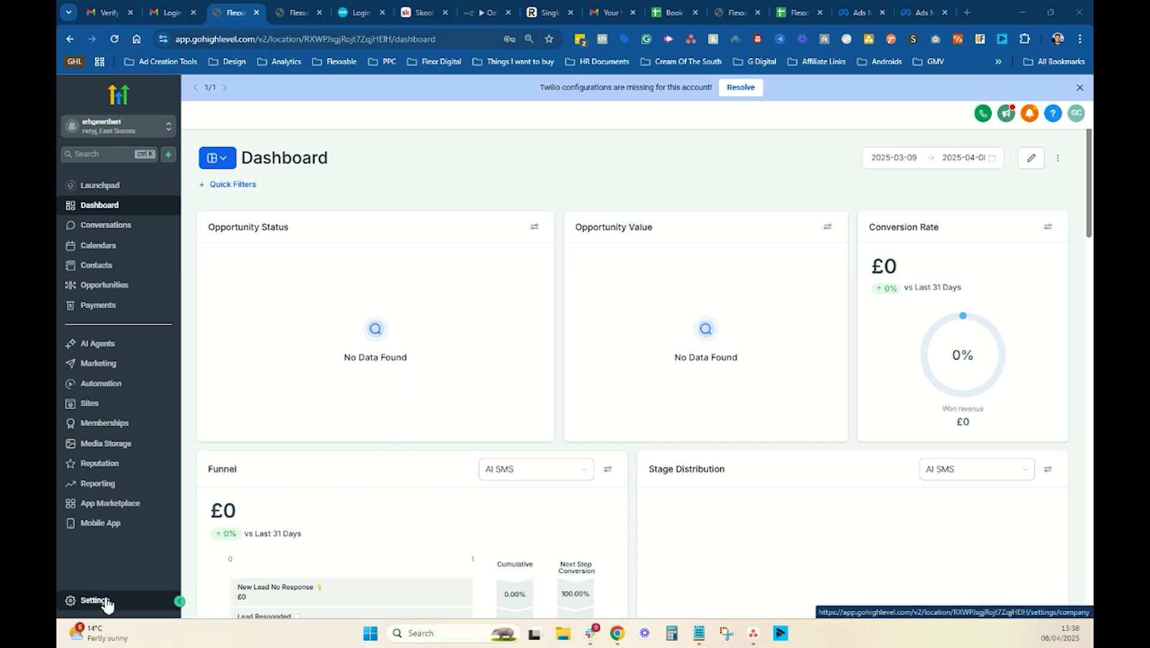
# Go from Settings to Integrations, then follow the Google Calendar card to Calendars > Connections.
pyautogui.click(107, 603)
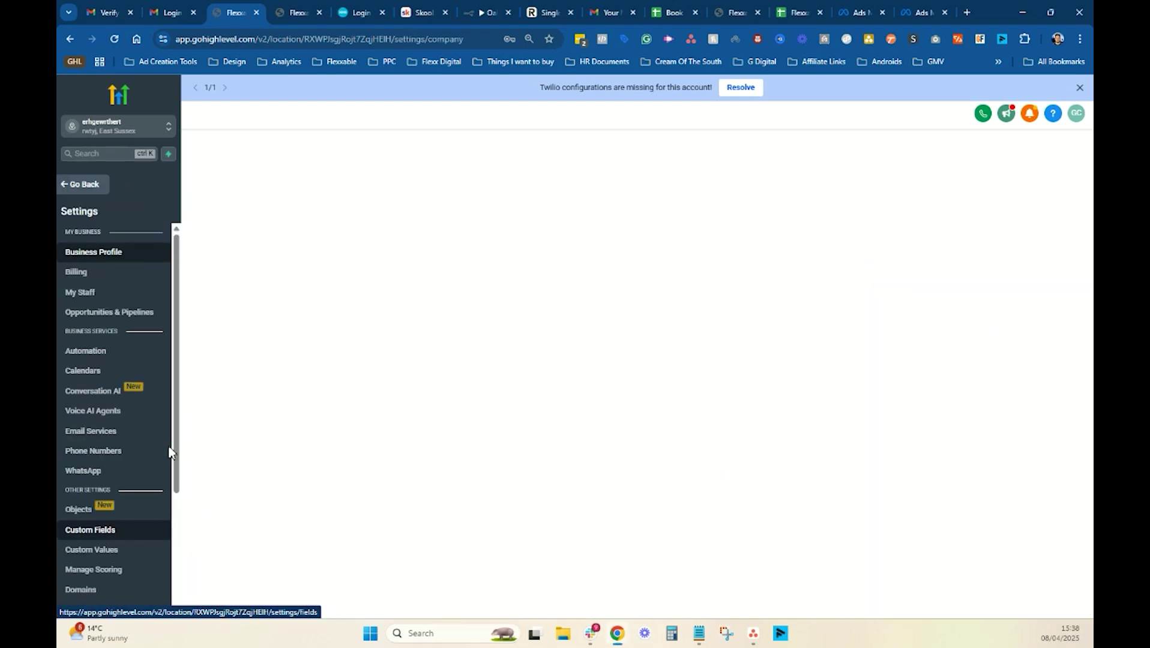
pyautogui.click(99, 378)
pyautogui.scroll(-3, 108, 432)
pyautogui.click(113, 469)
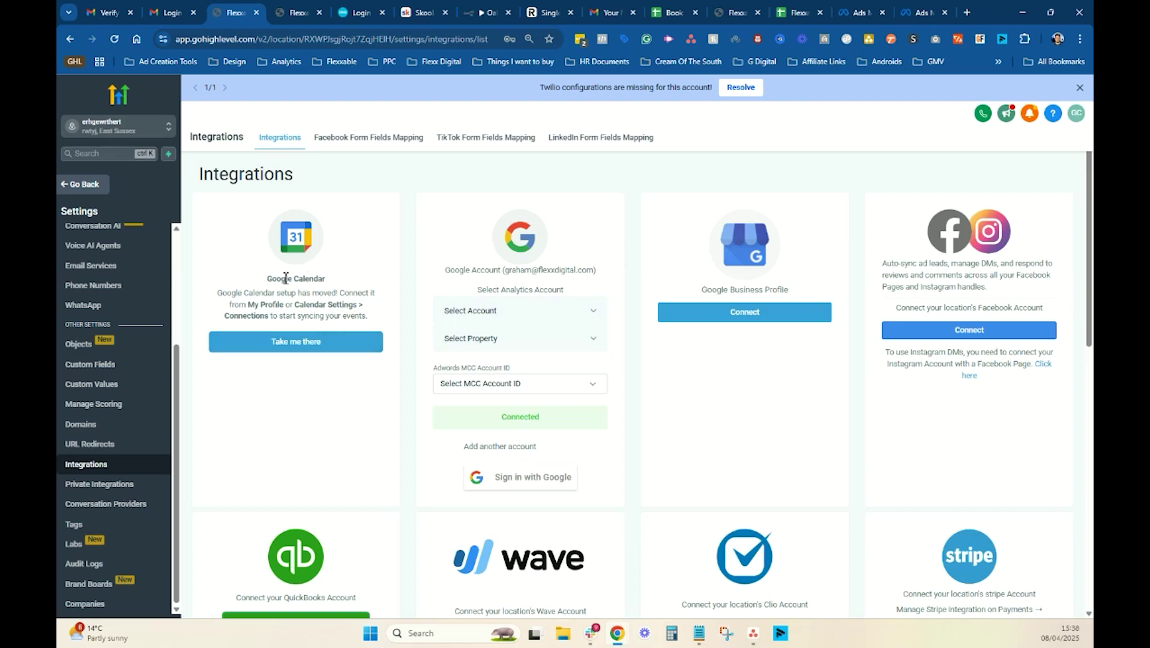
pyautogui.click(282, 345)
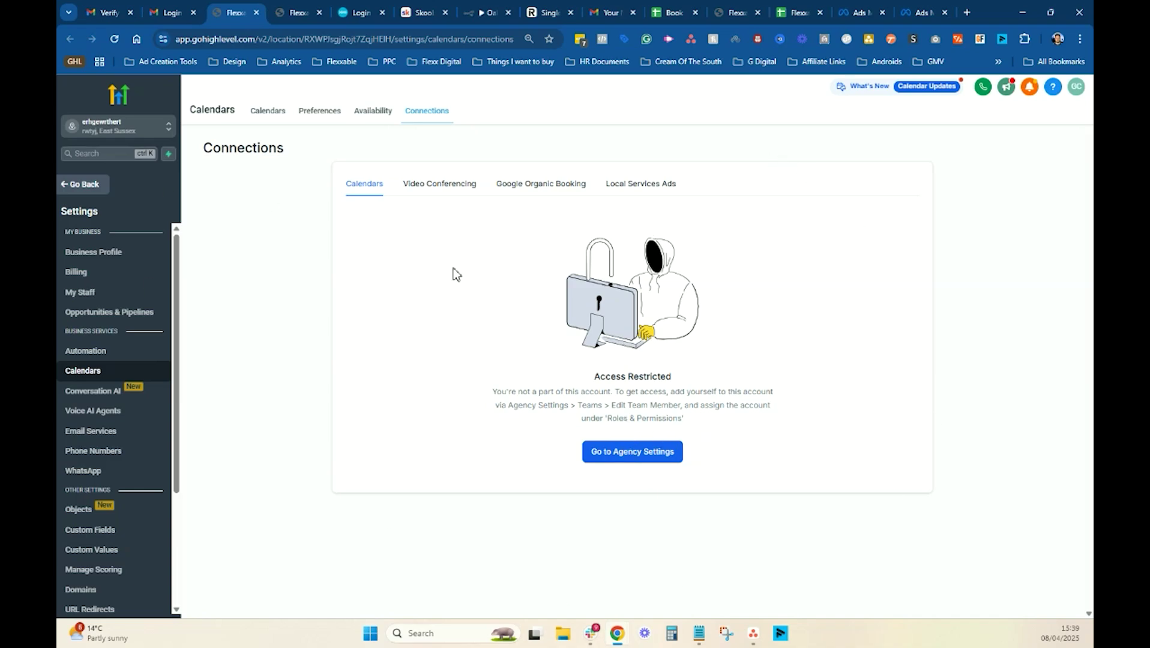
# In agency Team settings, add the missing sub-account to the owner's Roles & Permissions and save.
pyautogui.click(638, 463)
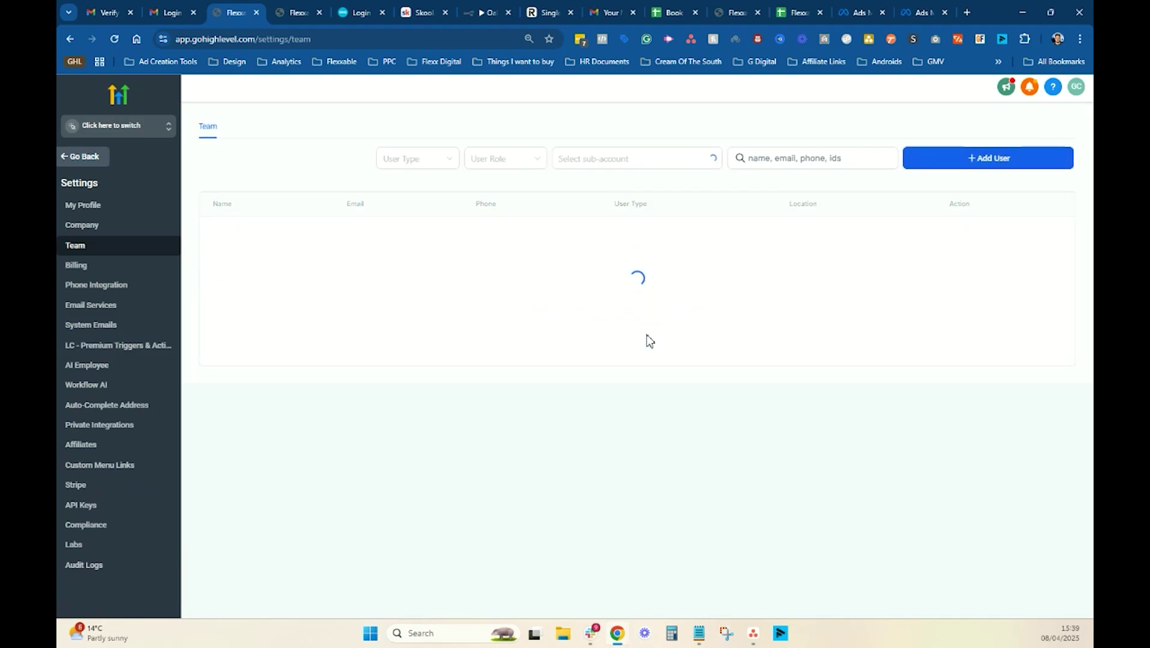
pyautogui.click(784, 159)
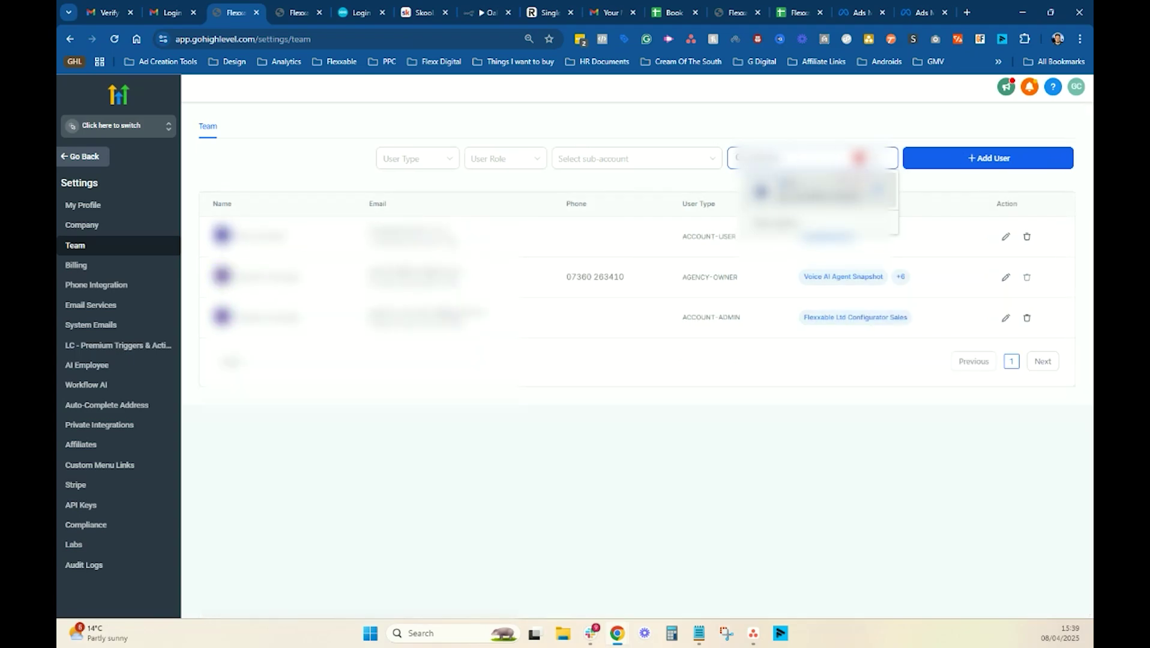
pyautogui.click(1006, 278)
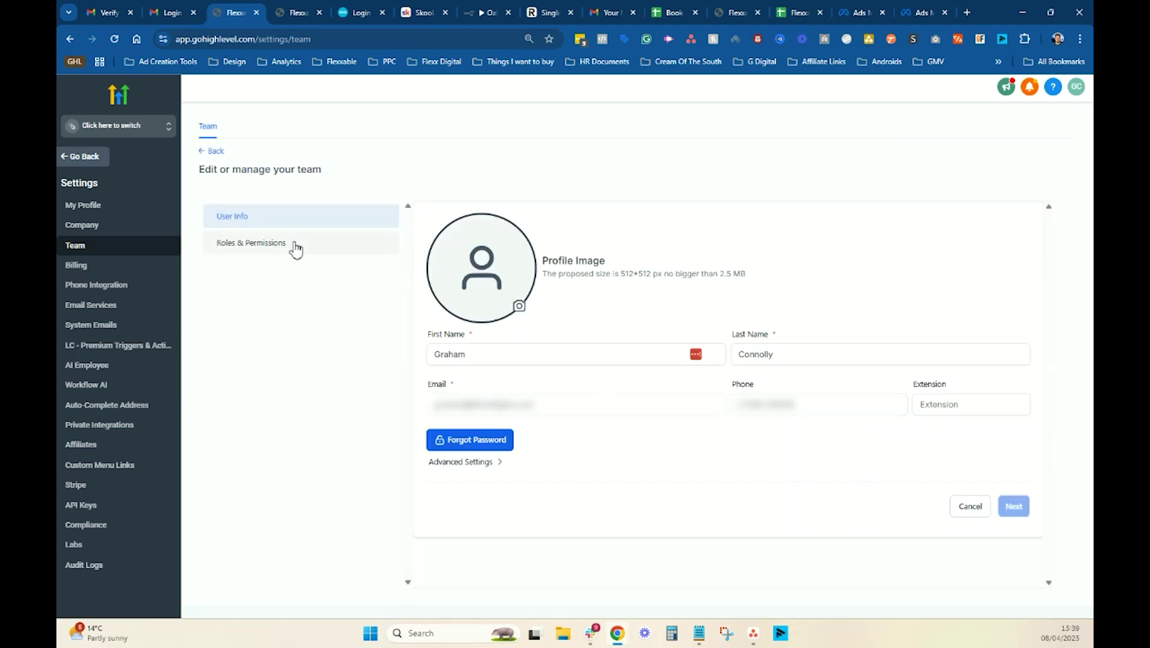
pyautogui.click(275, 248)
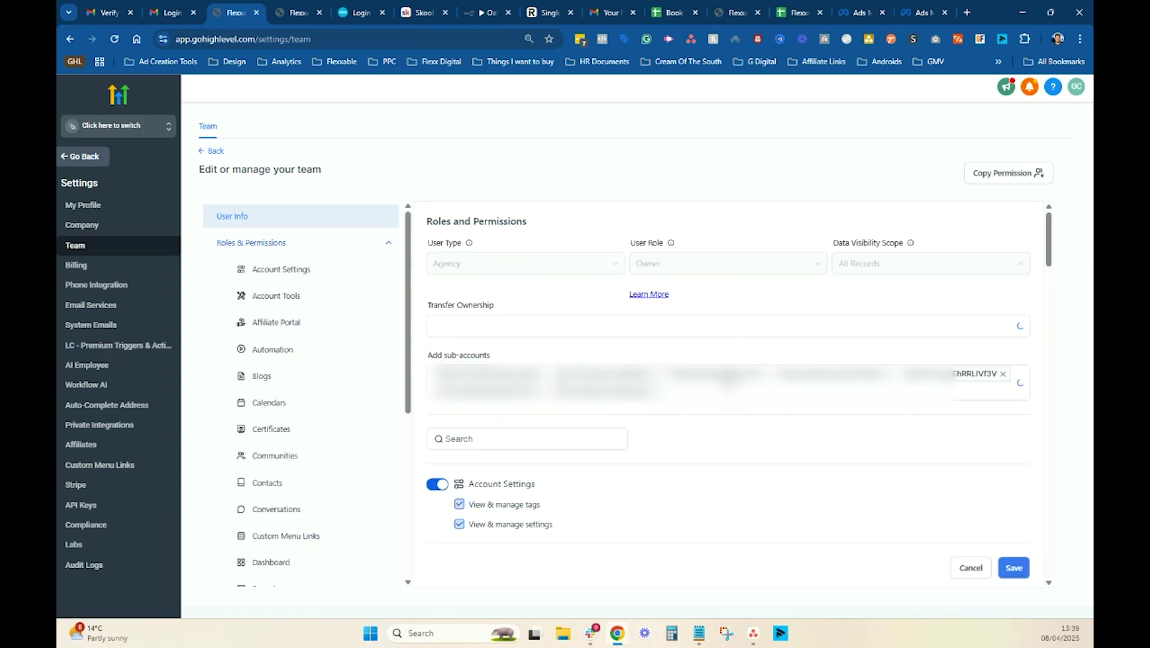
pyautogui.click(807, 403)
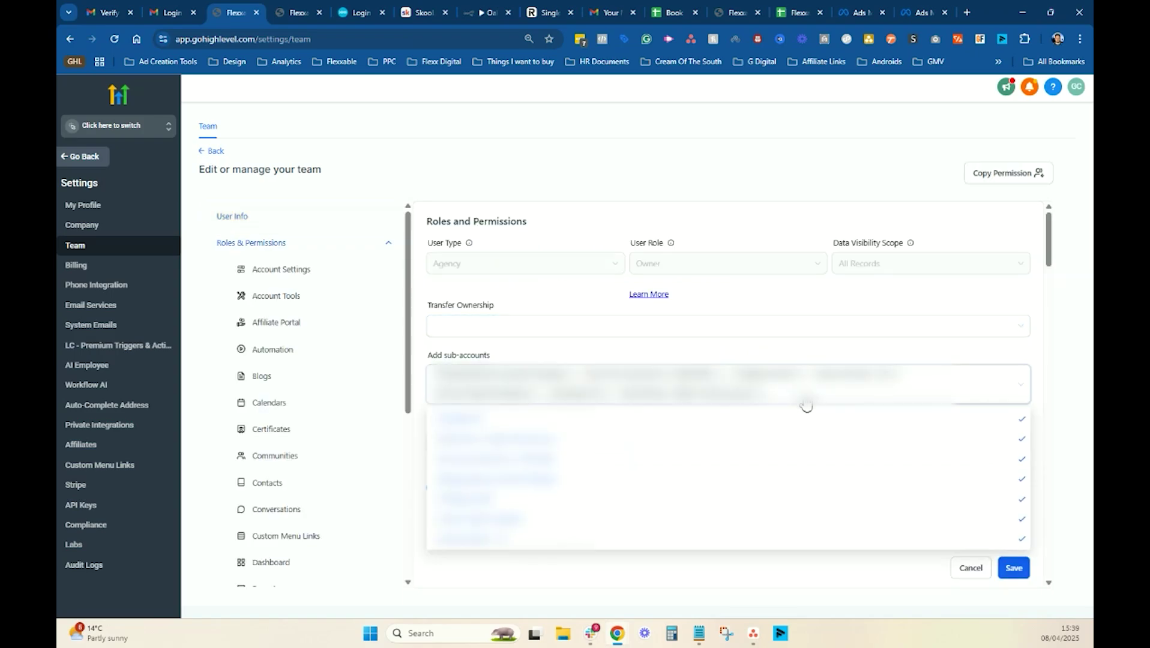
pyautogui.scroll(-10, 661, 431)
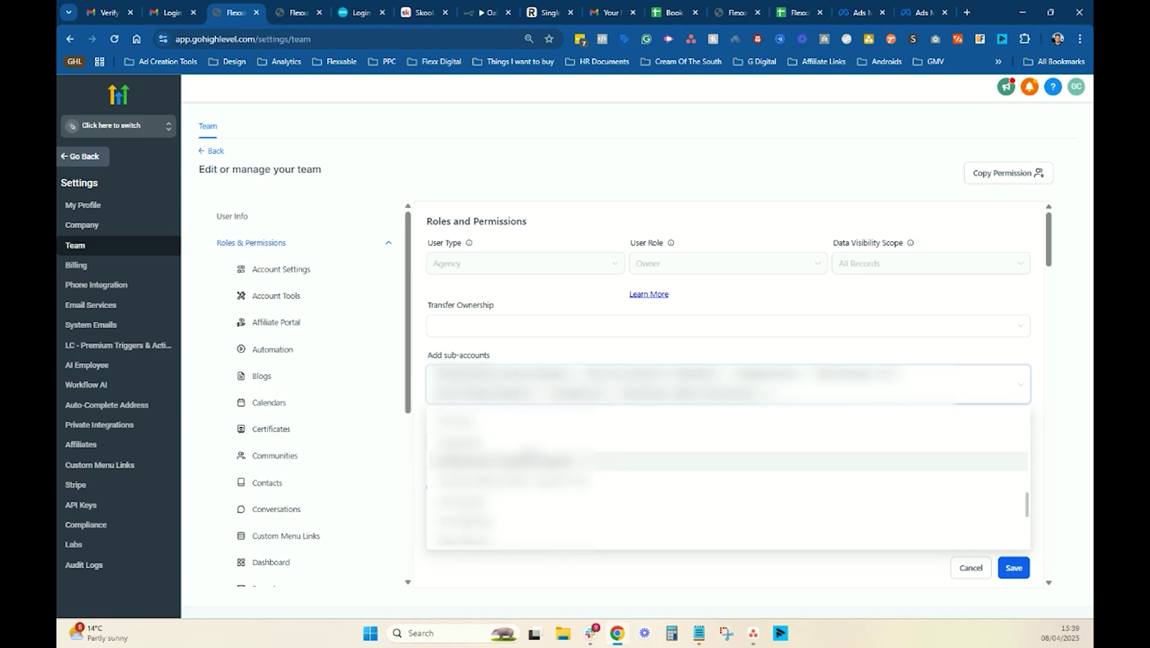
pyautogui.click(478, 447)
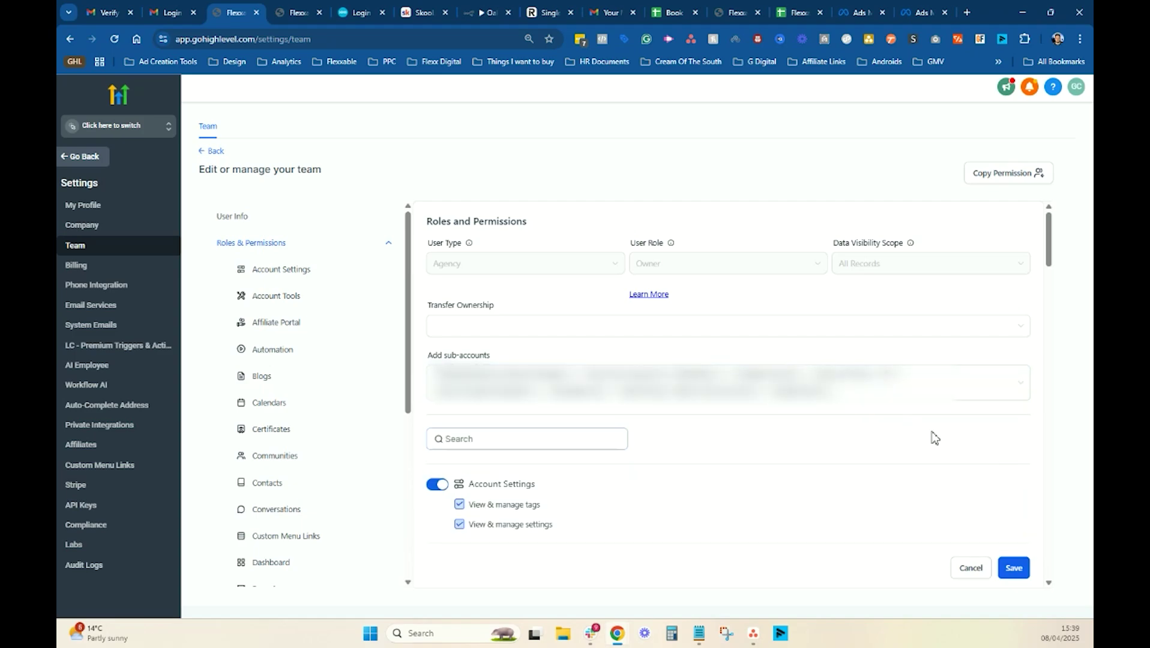
pyautogui.click(1017, 569)
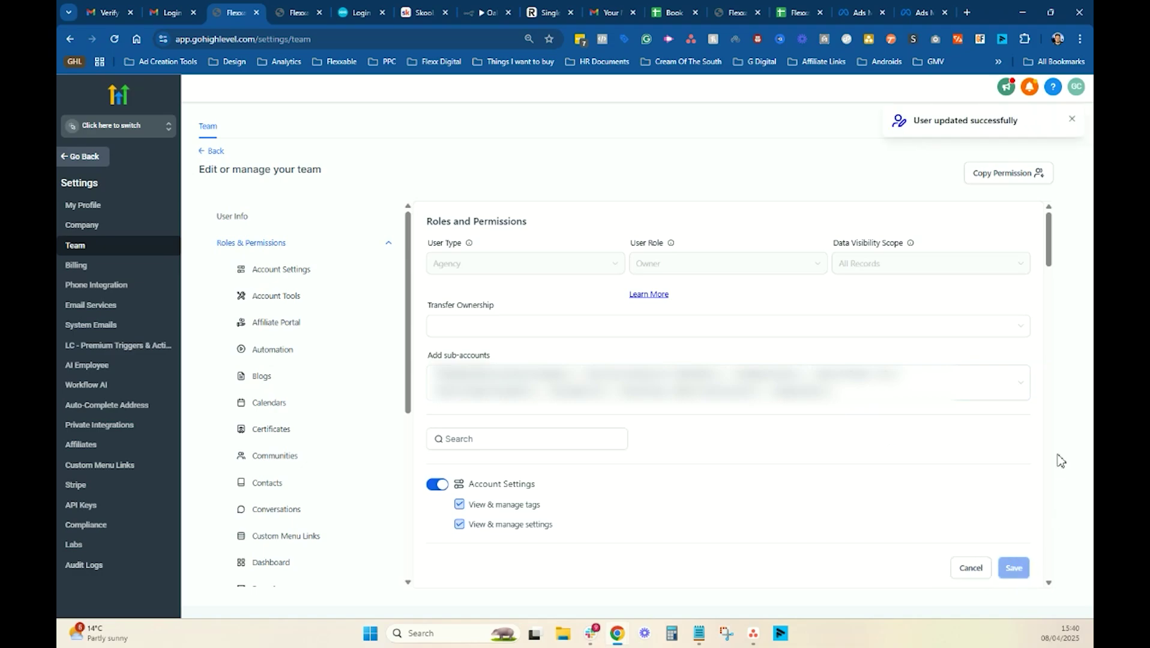
# Use the sub-account switcher to find and switch back into the sub-account.
pyautogui.click(133, 133)
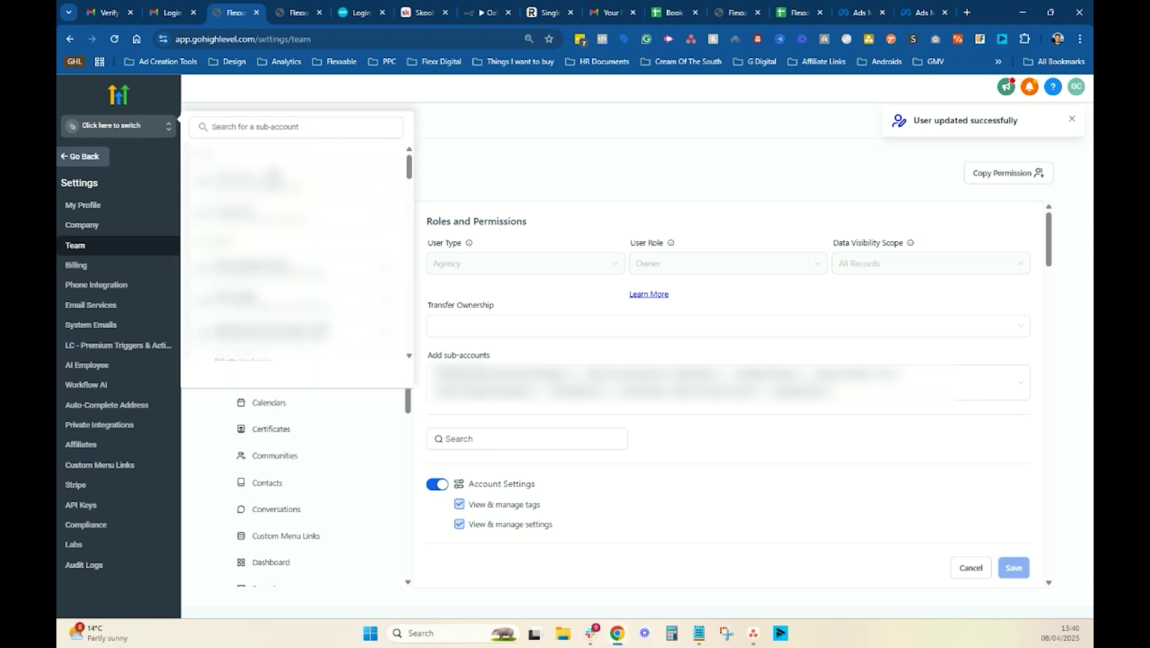
pyautogui.click(287, 131)
pyautogui.write('e')
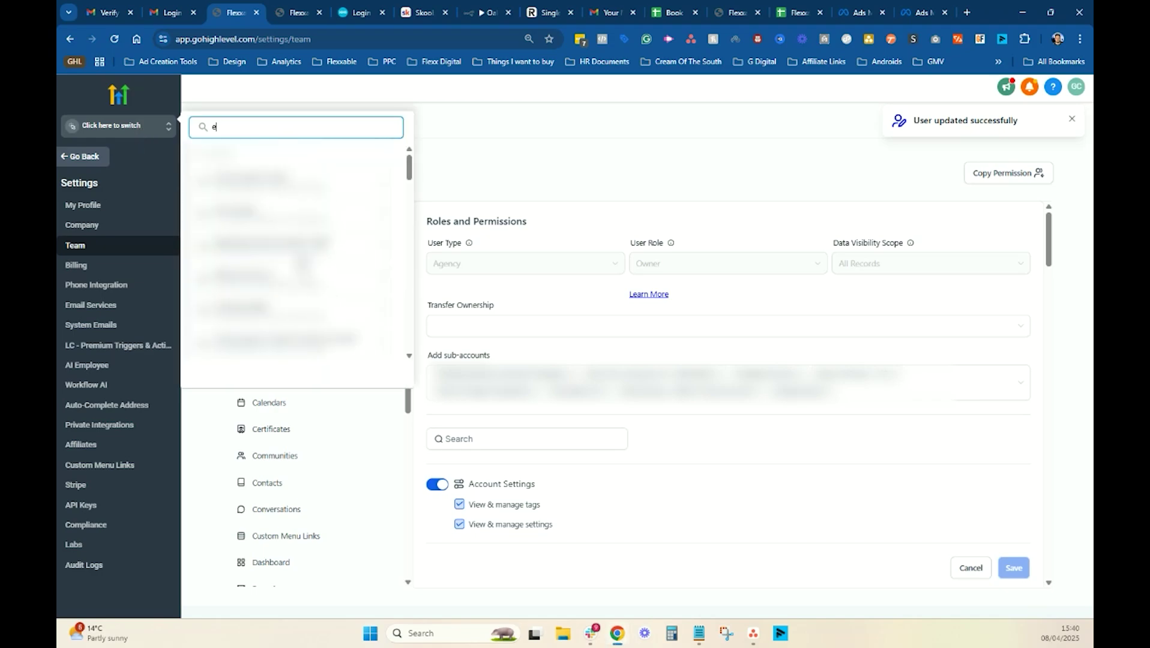
pyautogui.scroll(-4, 298, 252)
pyautogui.scroll(-3, 297, 253)
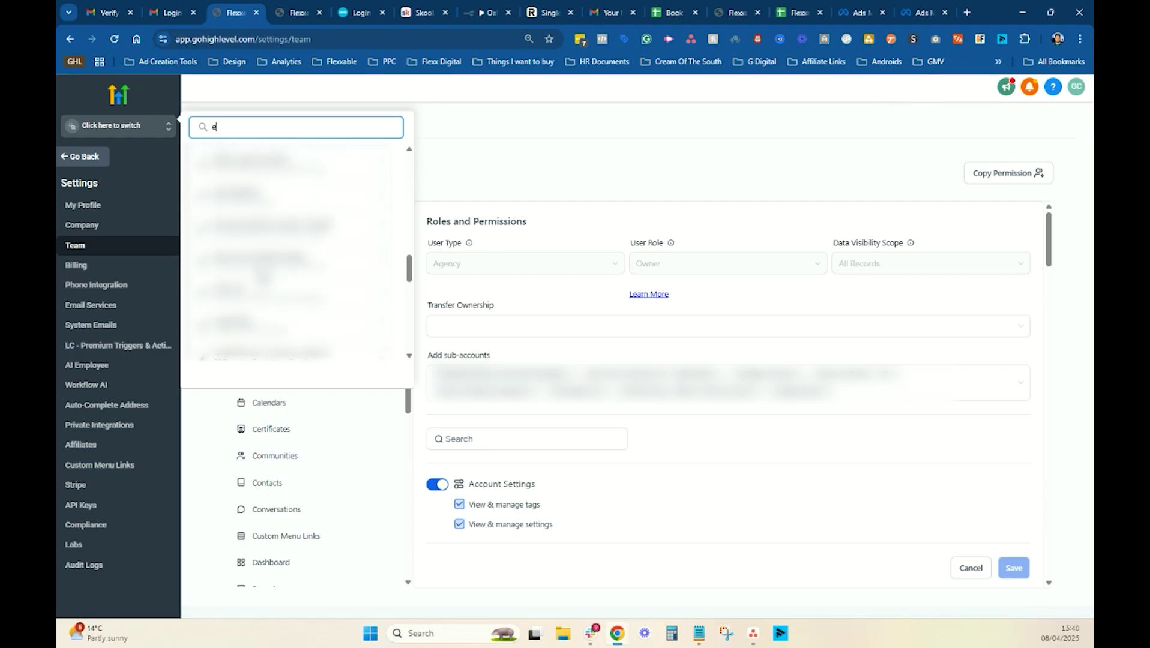
pyautogui.press('BackSpace')
pyautogui.click(260, 198)
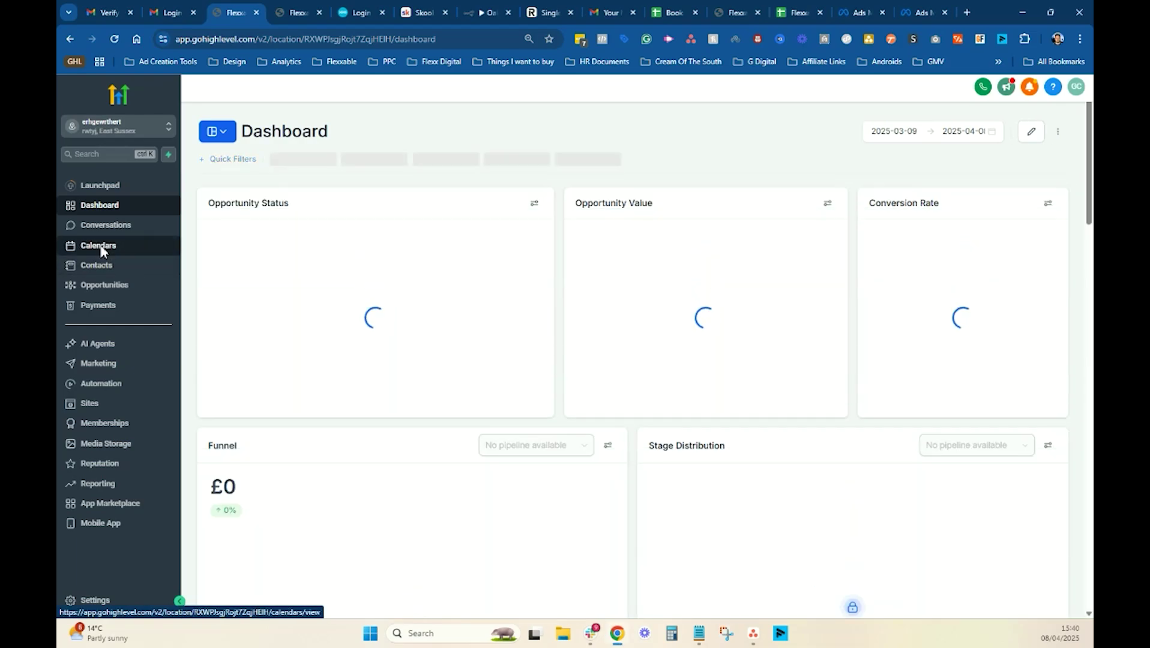
# In Calendars > Calendar Settings > Connections, keep yourself as My Staff and choose Add New.
pyautogui.click(104, 250)
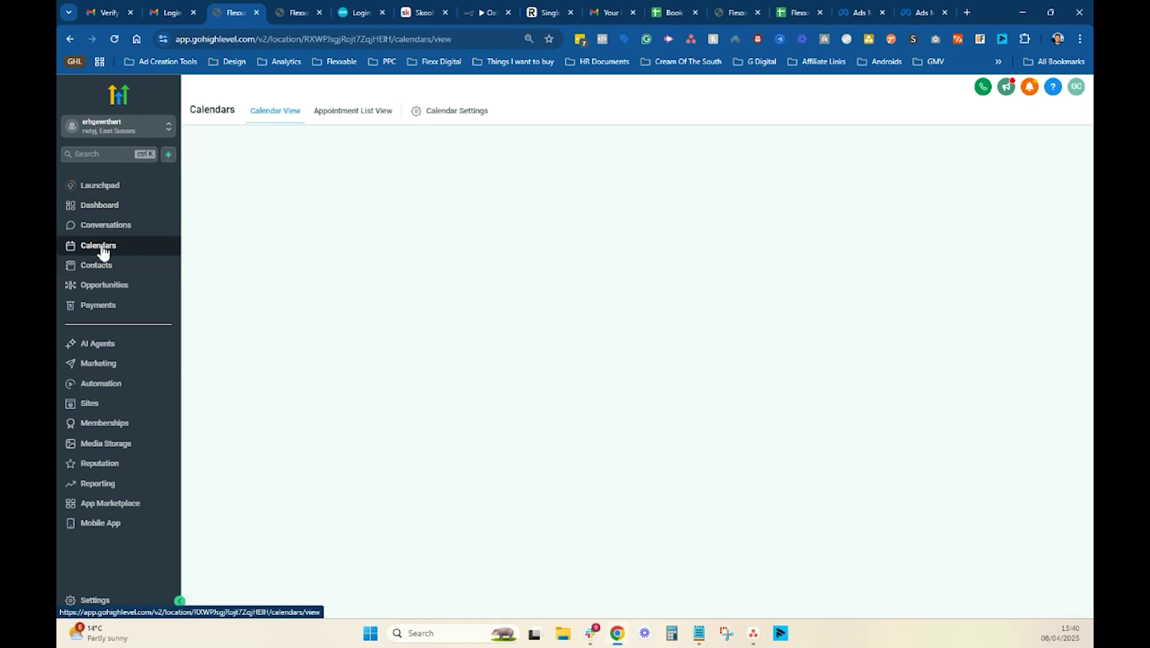
pyautogui.click(457, 113)
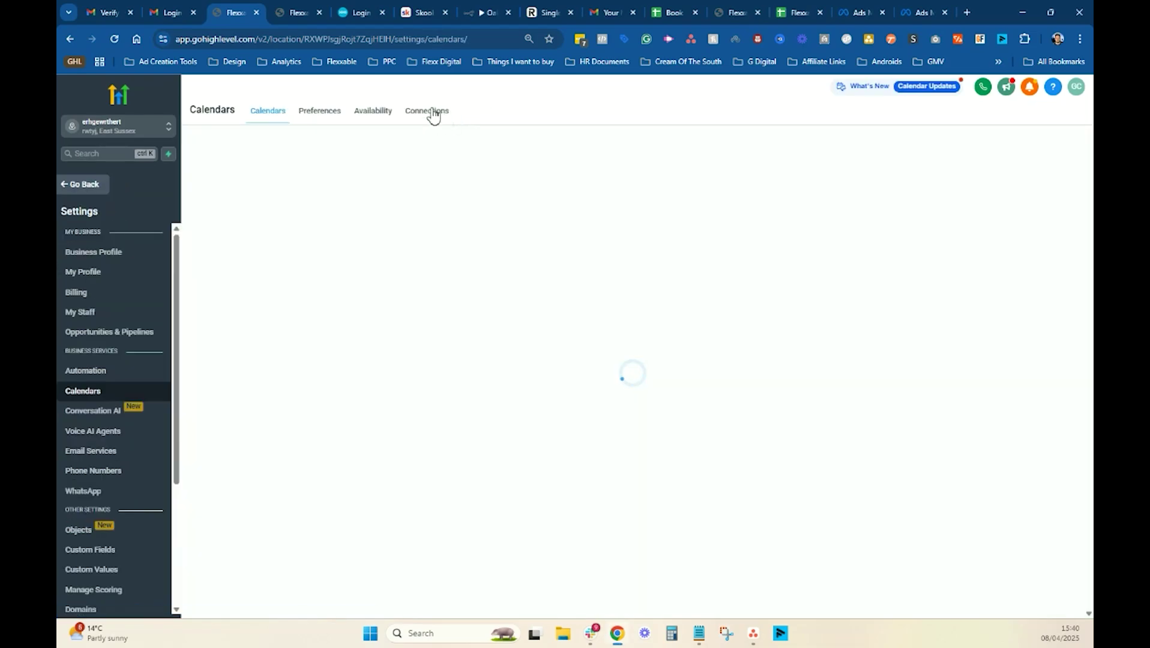
pyautogui.click(432, 113)
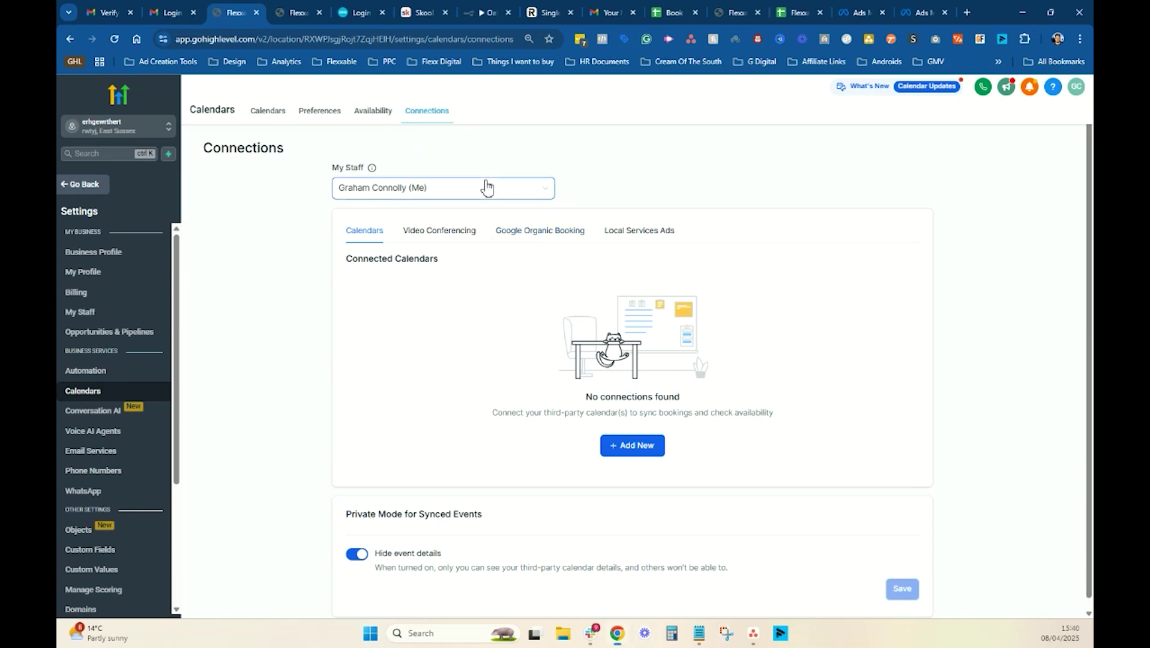
pyautogui.click(409, 188)
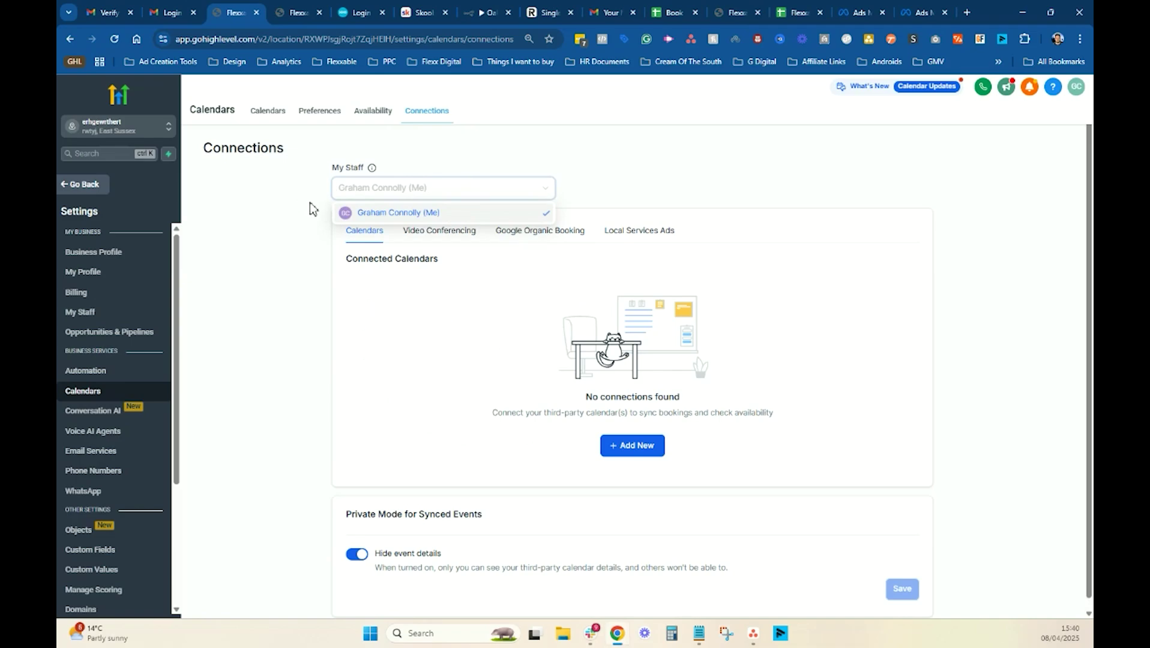
pyautogui.click(275, 193)
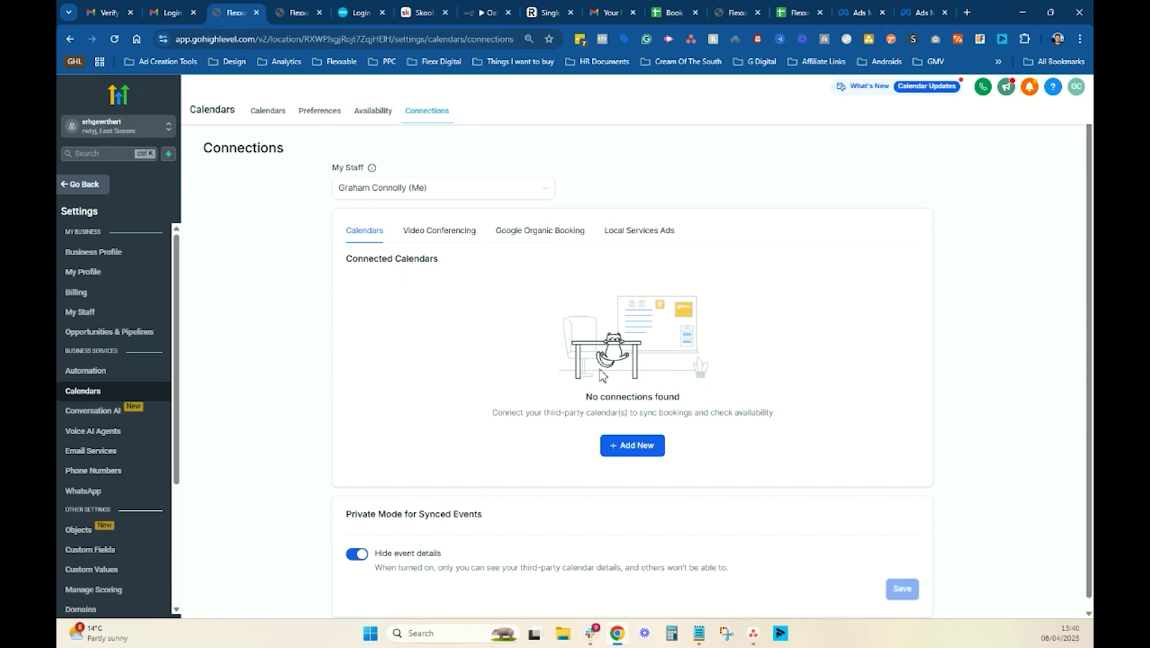
pyautogui.click(656, 450)
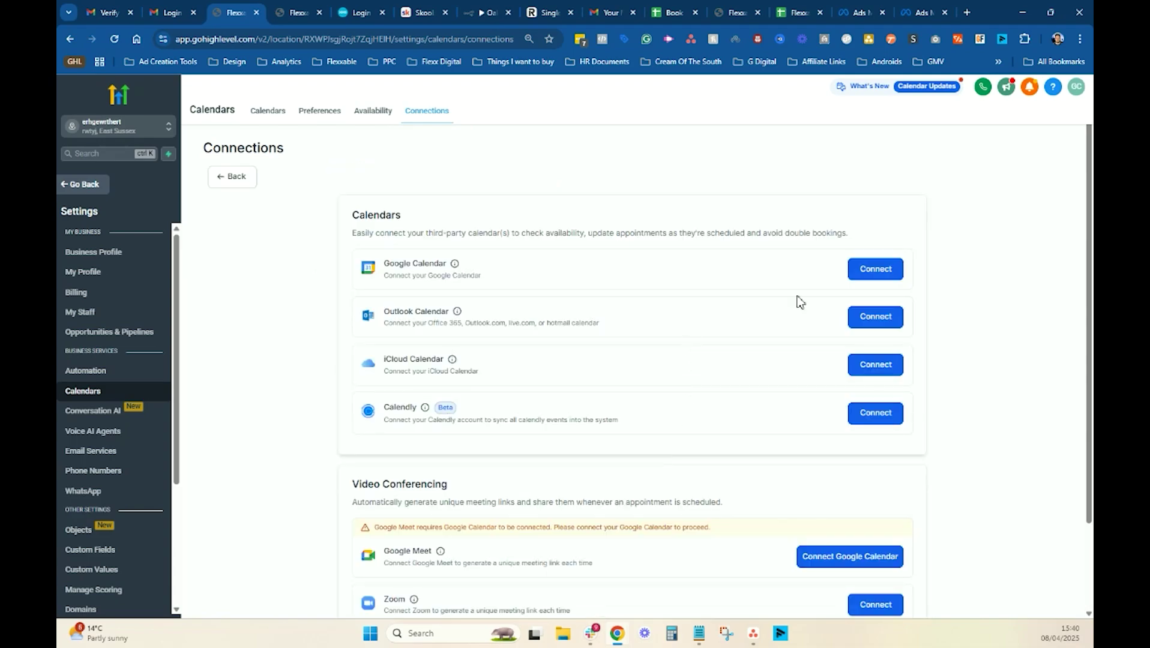
# Connect Google Calendar by signing in with the Google account and allowing Lead Connector access.
pyautogui.click(873, 275)
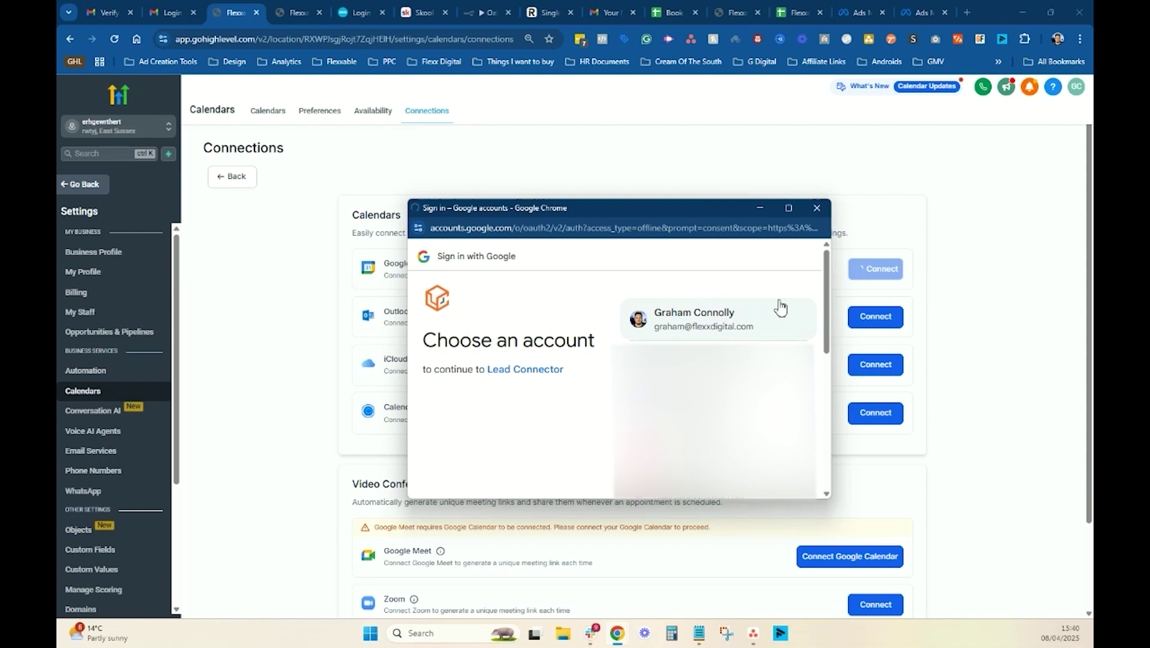
pyautogui.click(740, 302)
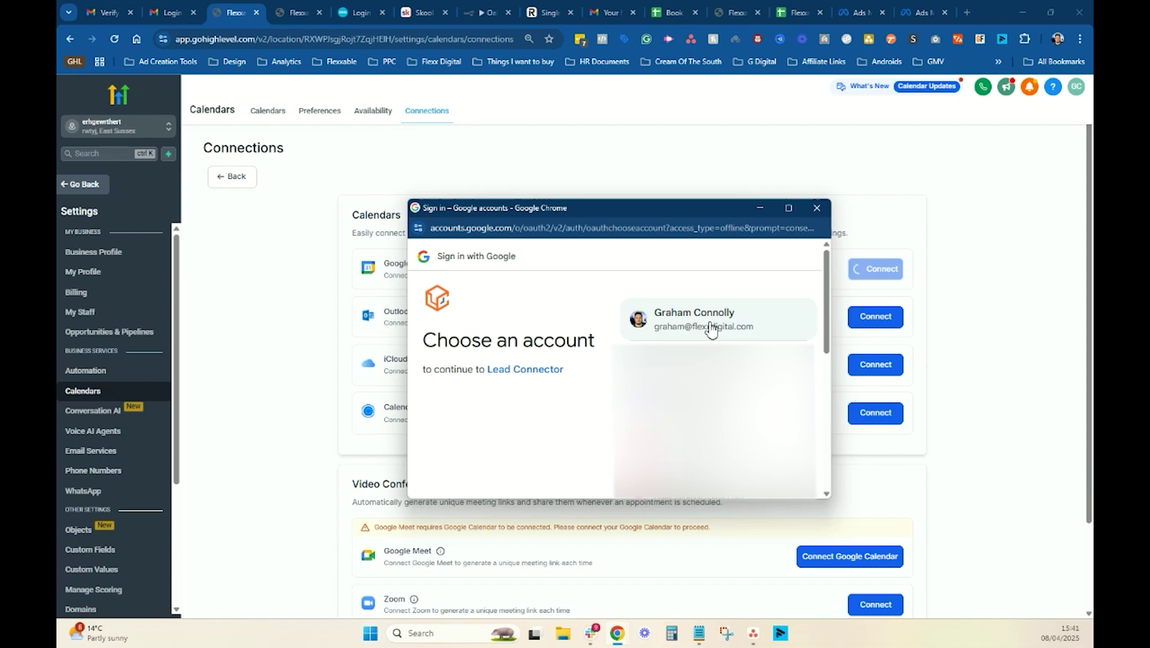
pyautogui.click(726, 318)
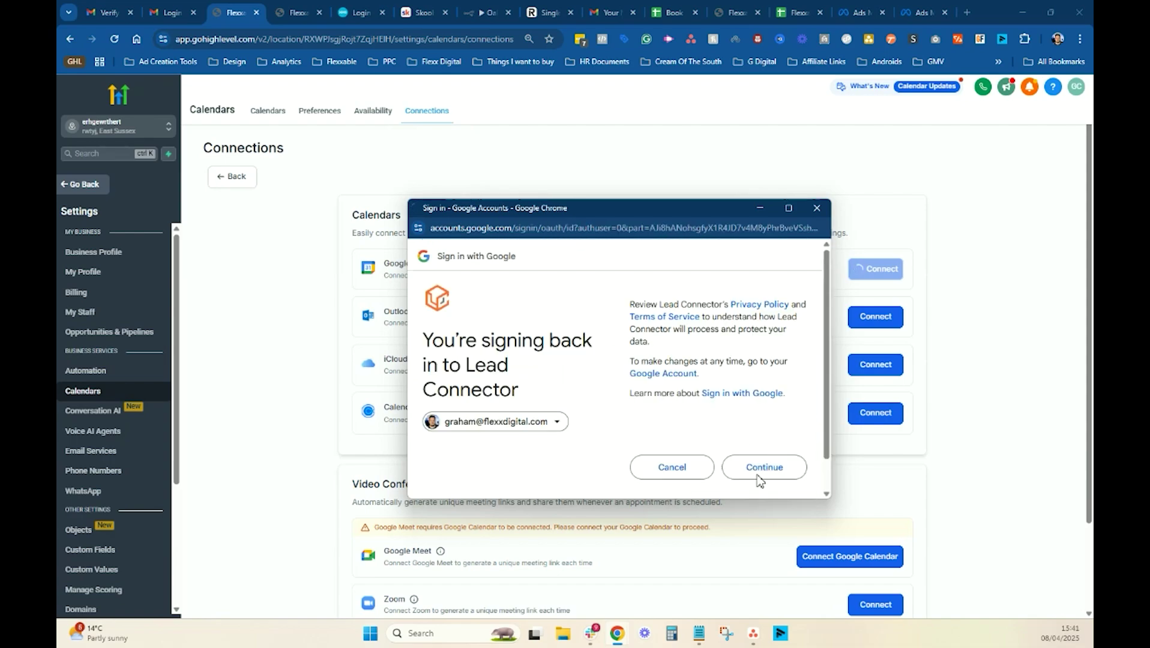
pyautogui.click(759, 479)
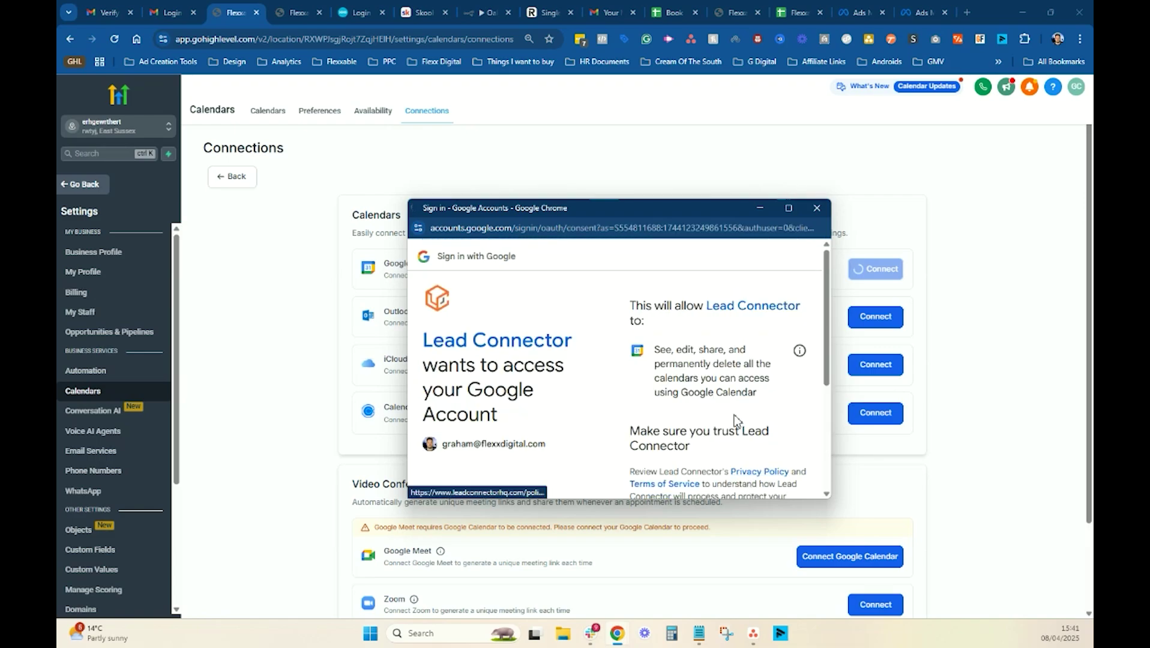
pyautogui.scroll(-5, 736, 420)
pyautogui.click(771, 438)
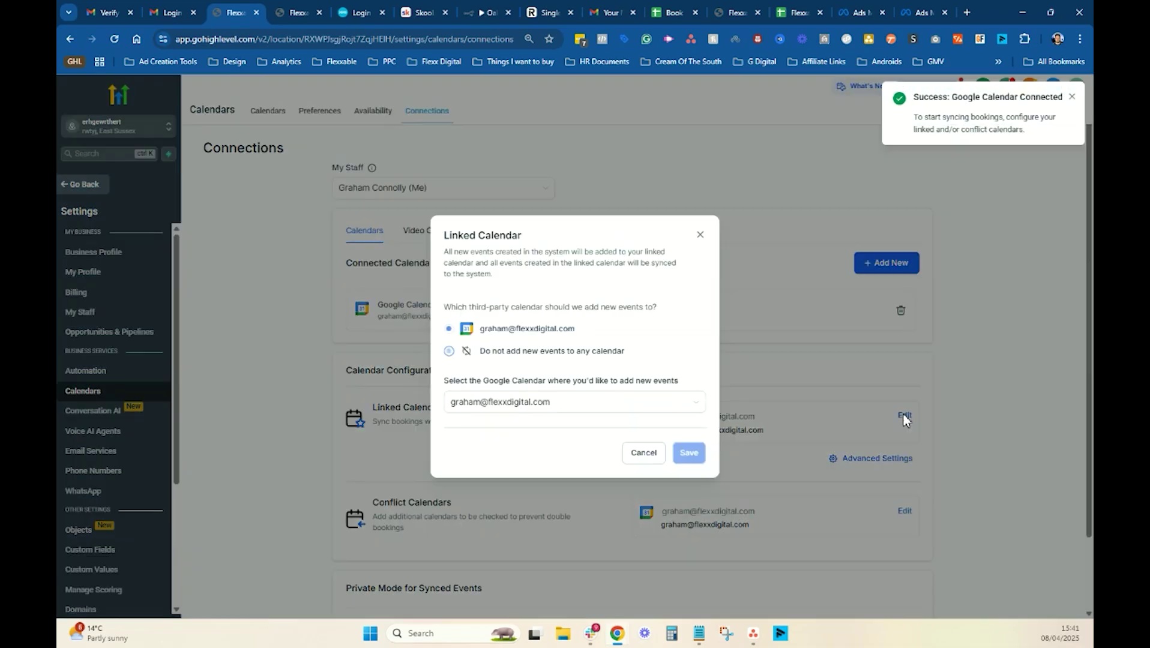
pyautogui.click(905, 415)
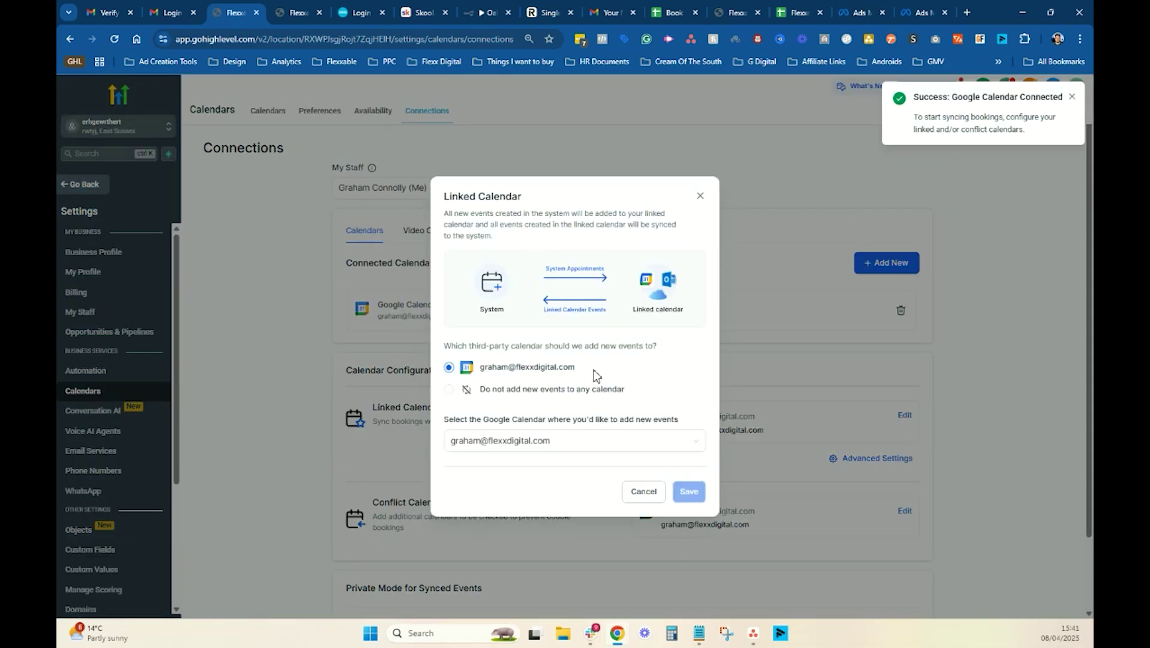
pyautogui.click(569, 448)
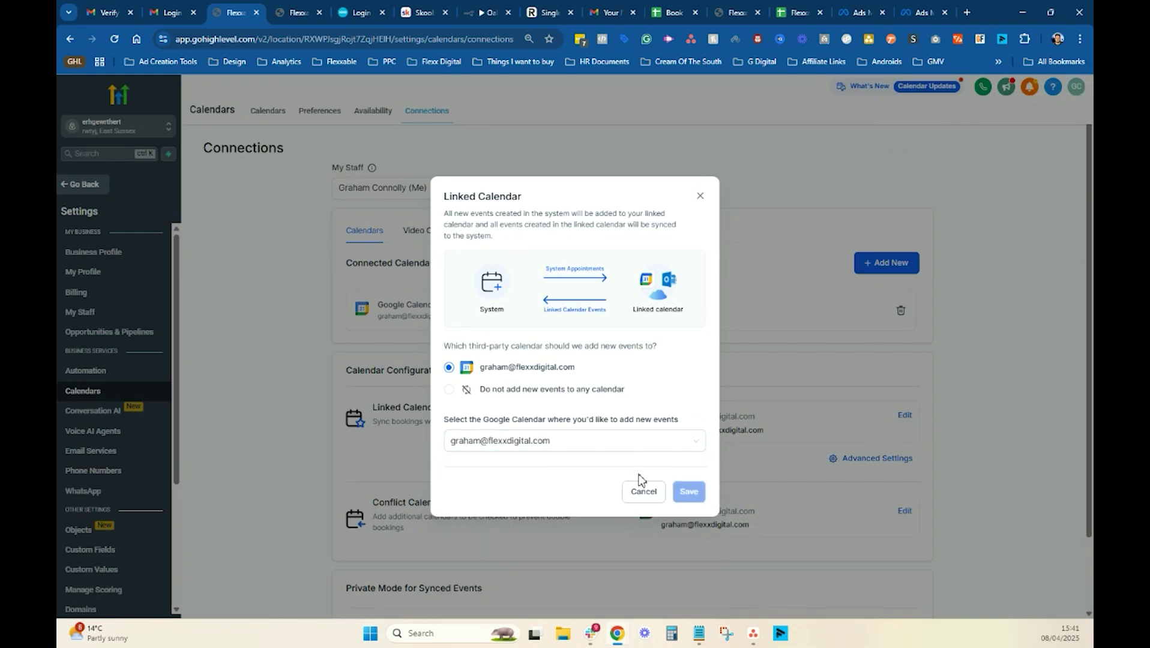
pyautogui.click(642, 492)
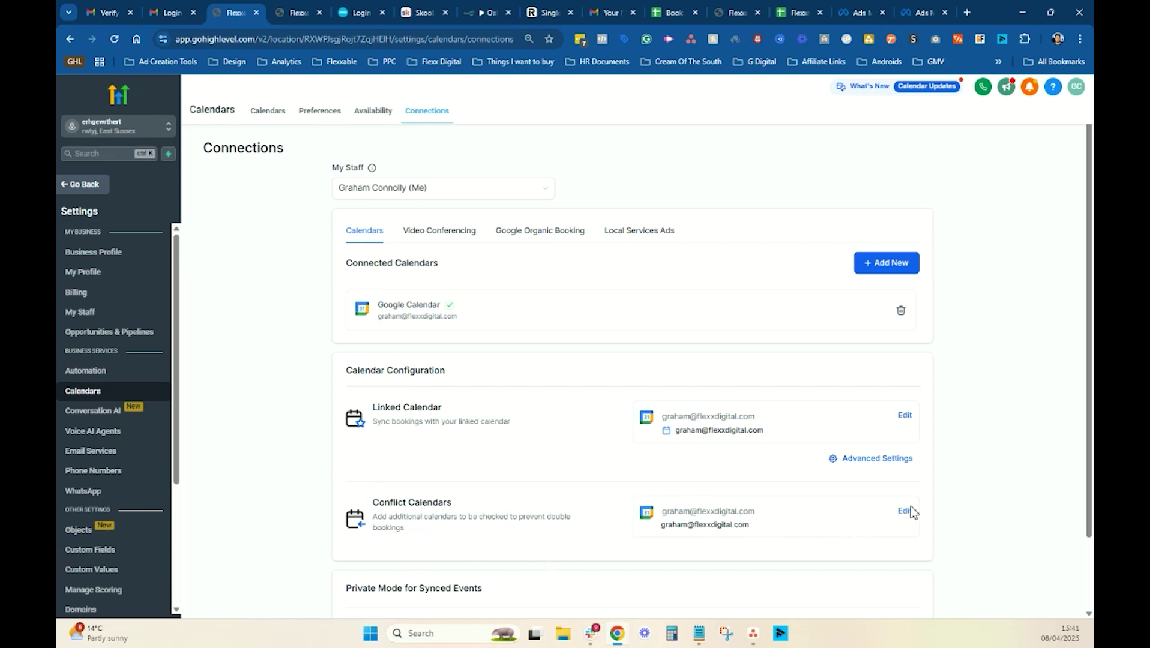
pyautogui.scroll(-2, 675, 471)
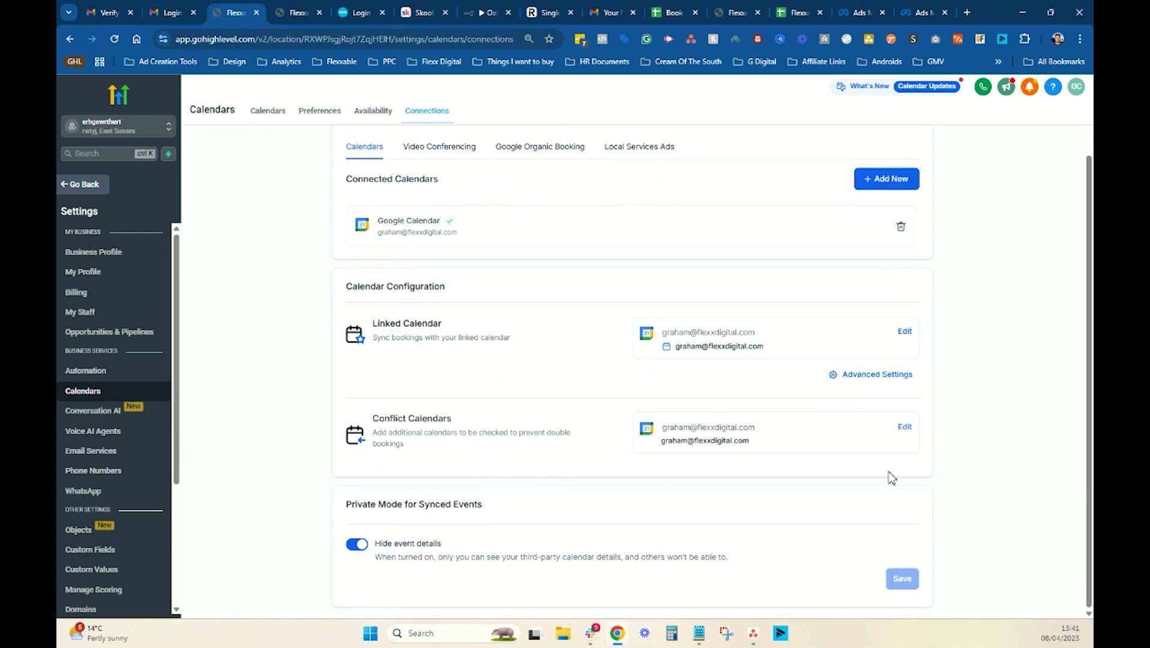
pyautogui.click(899, 377)
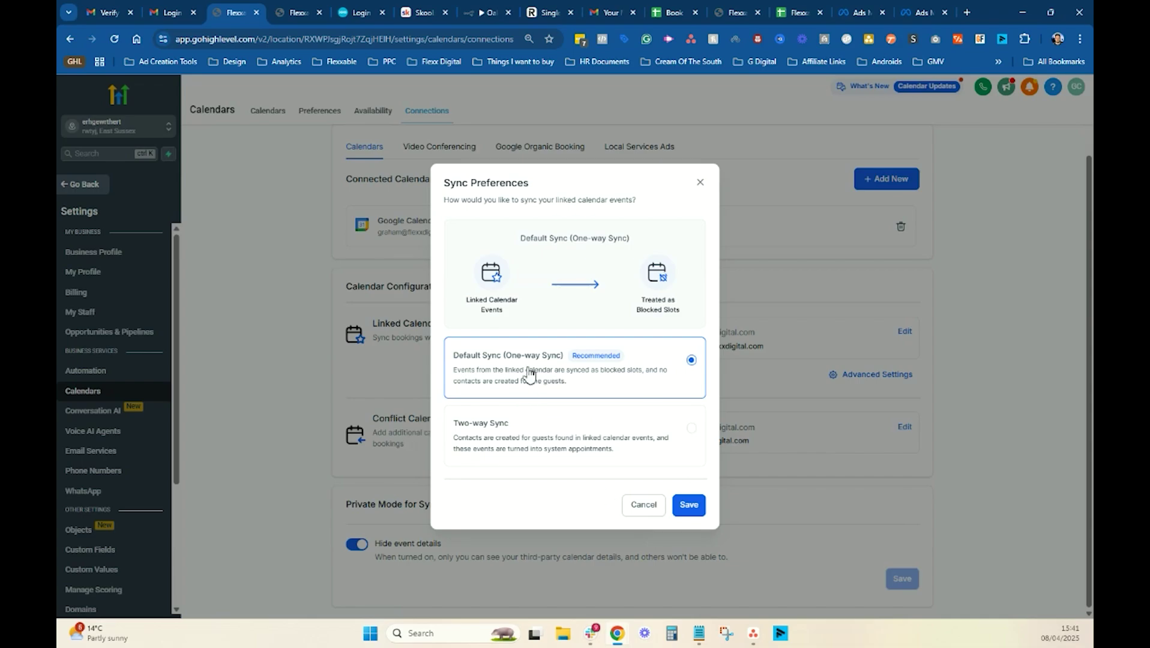
pyautogui.click(648, 506)
pyautogui.scroll(1, 622, 295)
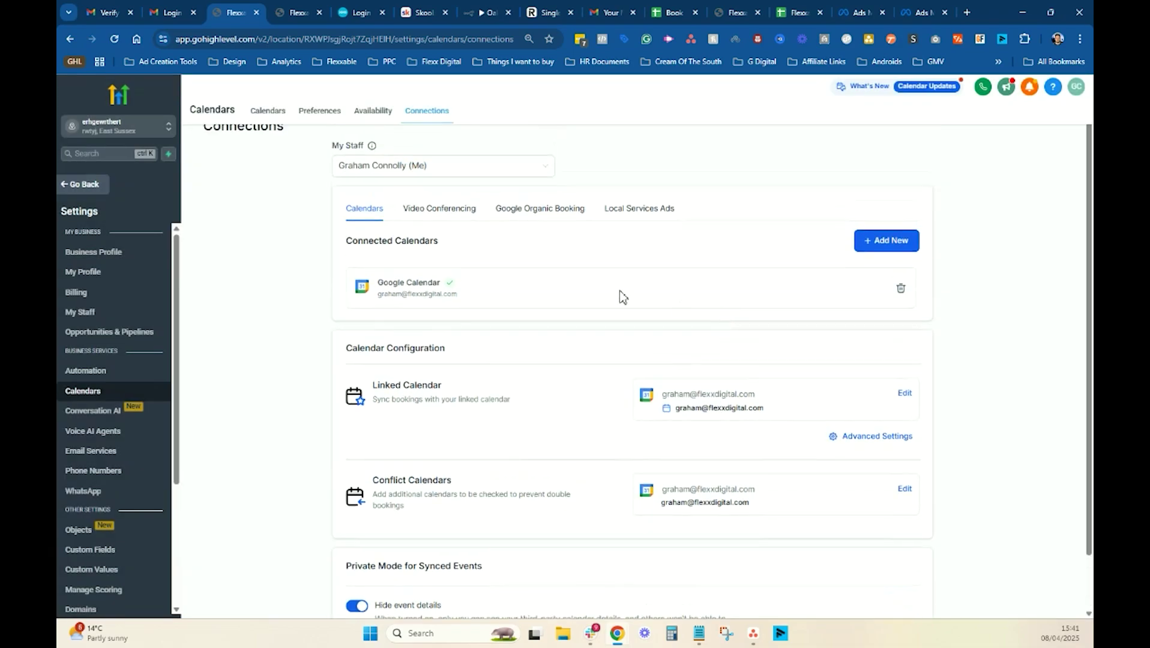
pyautogui.scroll(-1, 465, 308)
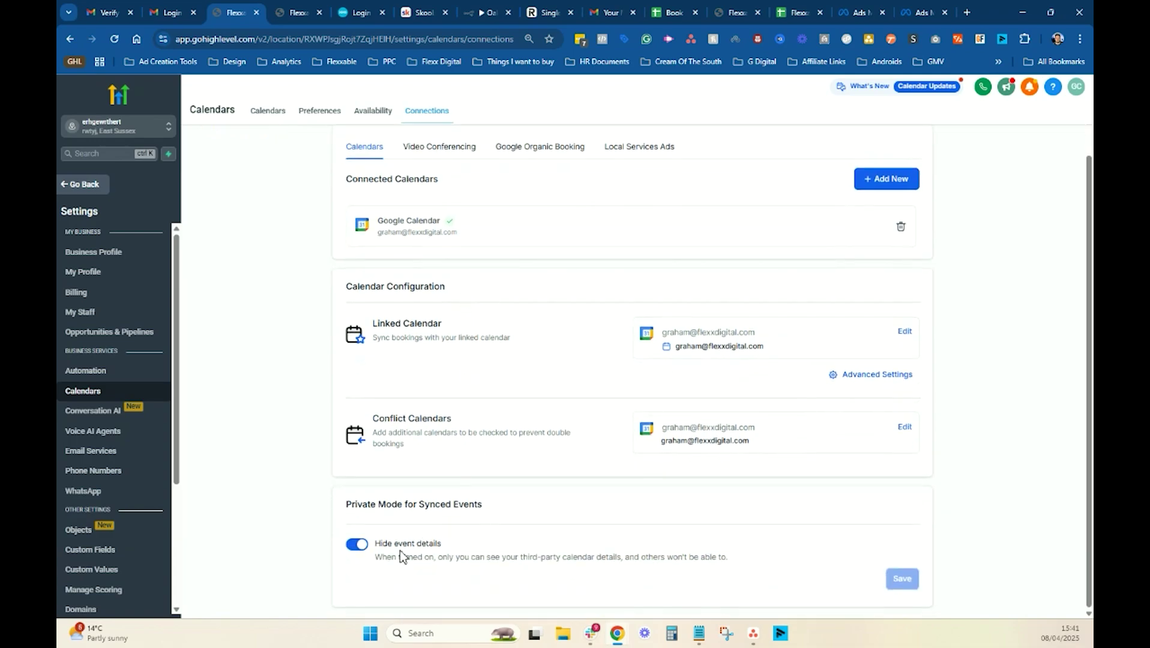
pyautogui.scroll(1, 680, 508)
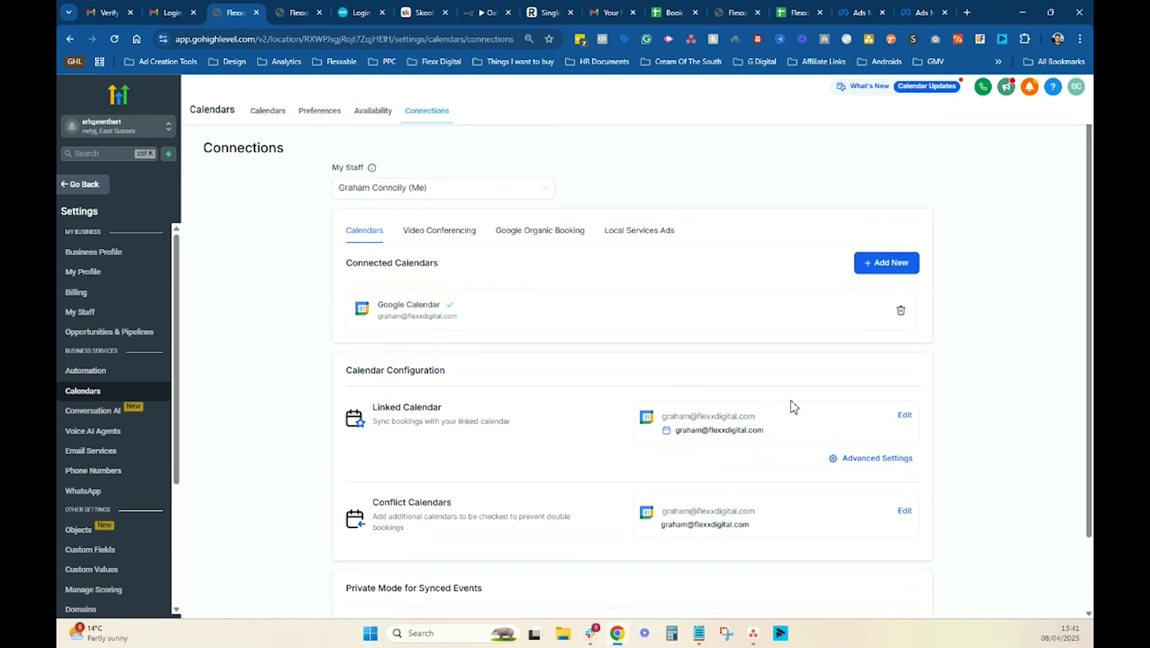
# In Intro Call's Connections, link the connected Google calendar with One Way sync and save.
pyautogui.click(287, 113)
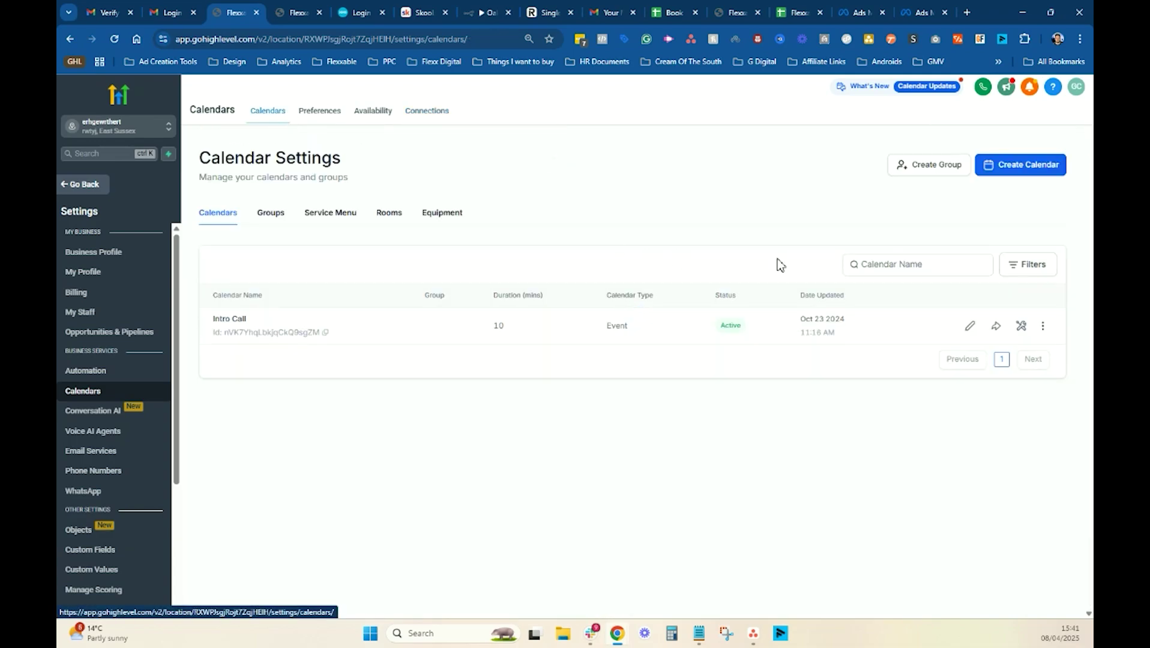
pyautogui.click(969, 331)
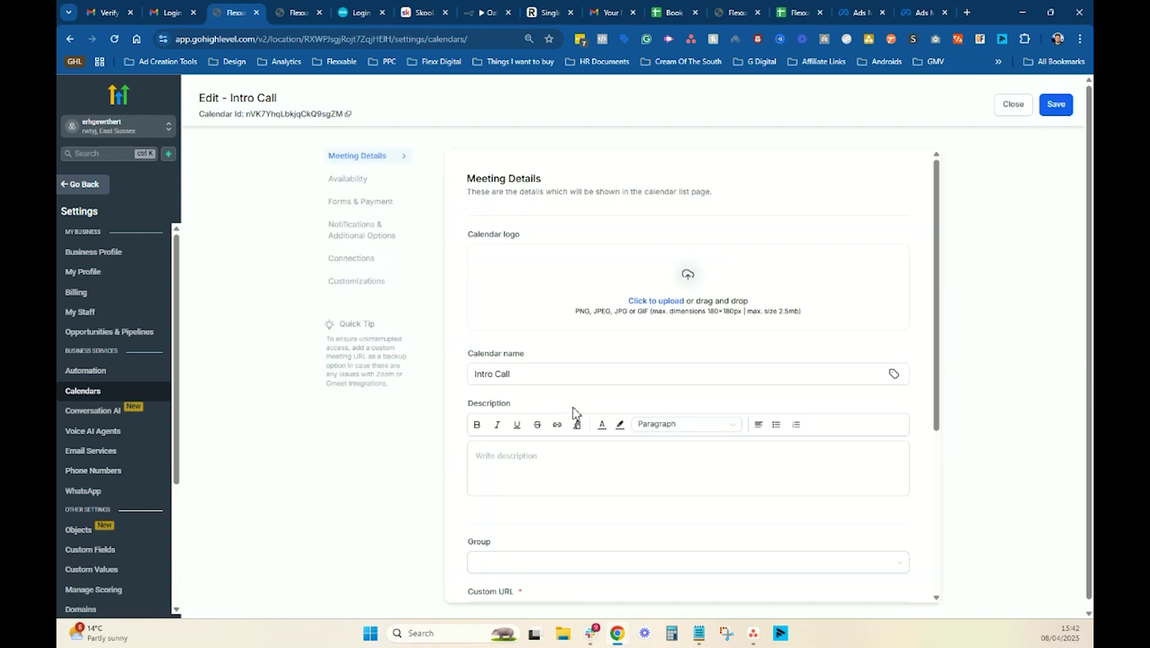
pyautogui.scroll(-4, 576, 415)
pyautogui.scroll(5, 631, 450)
pyautogui.click(375, 261)
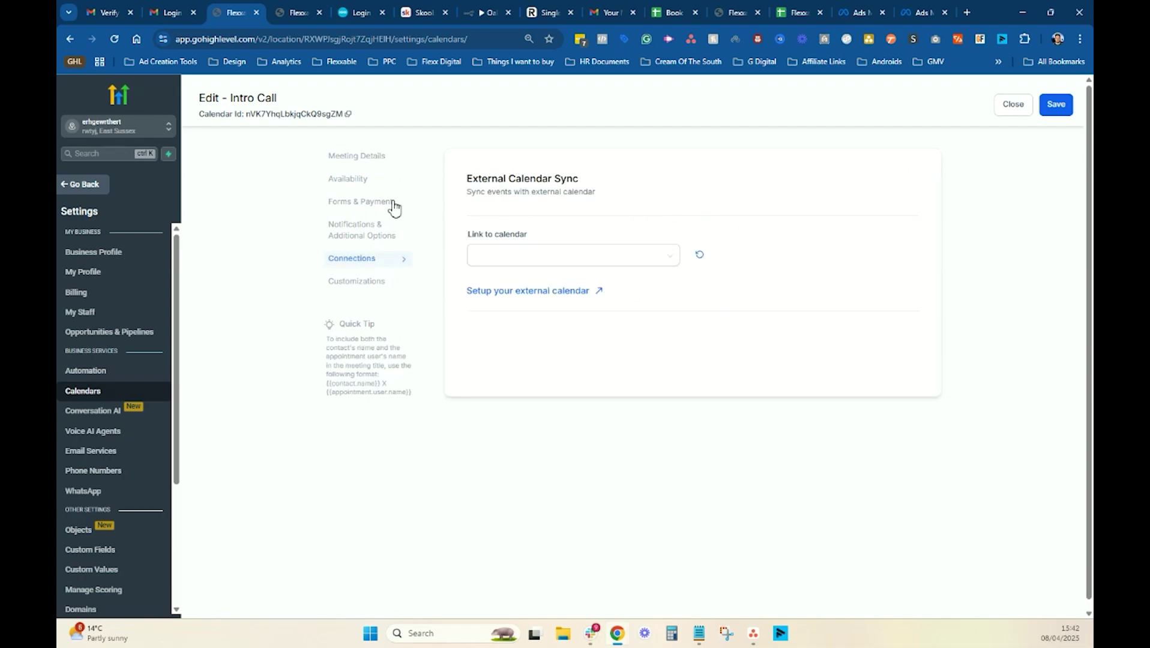
pyautogui.click(625, 257)
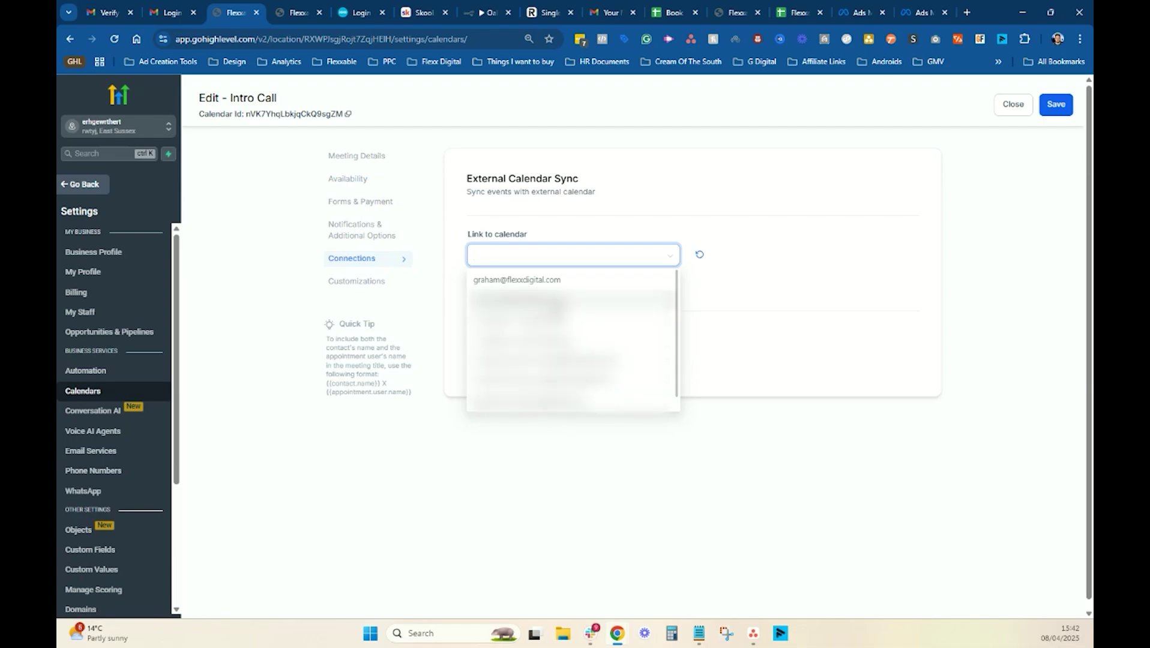
pyautogui.click(528, 280)
pyautogui.click(588, 309)
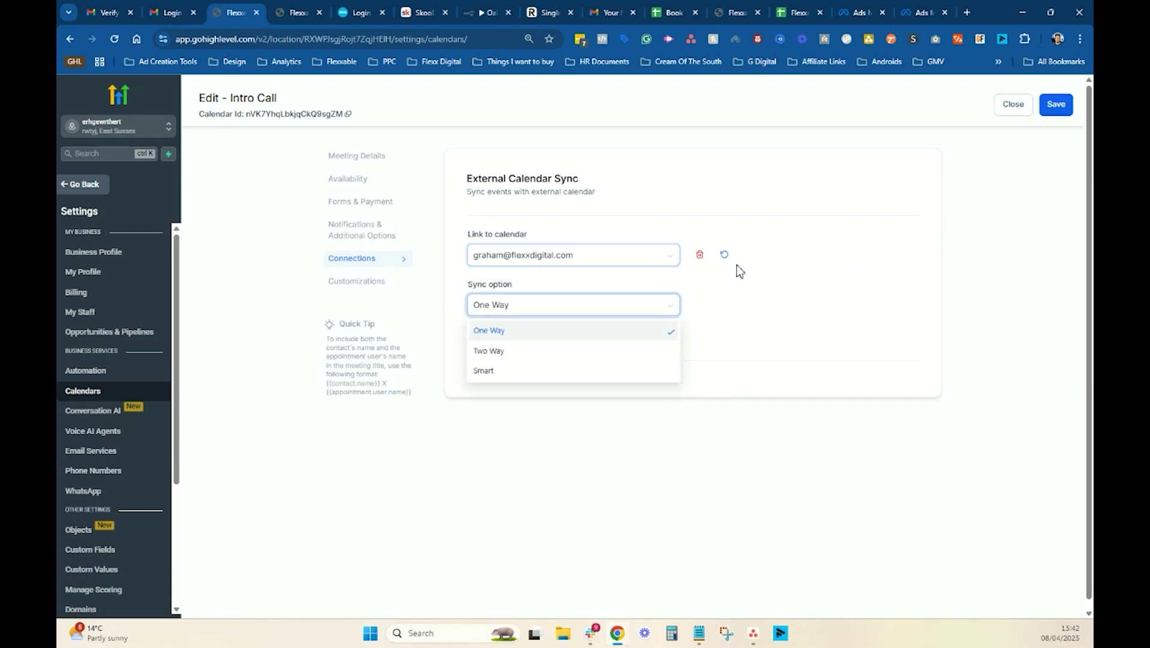
pyautogui.click(865, 240)
pyautogui.click(1058, 106)
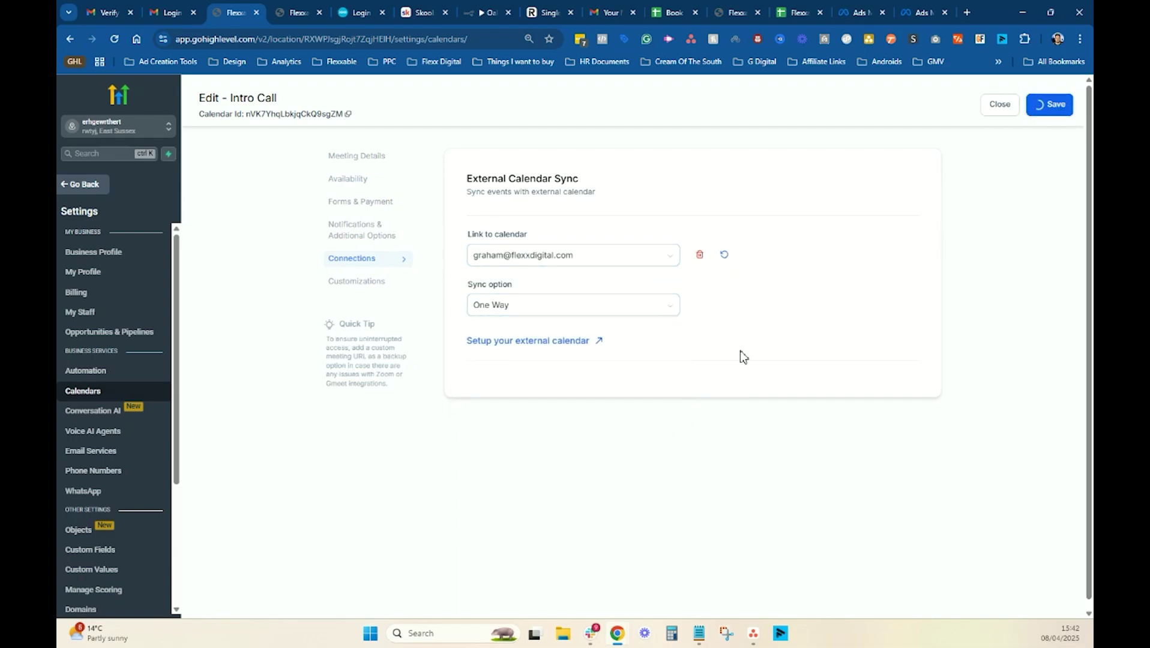